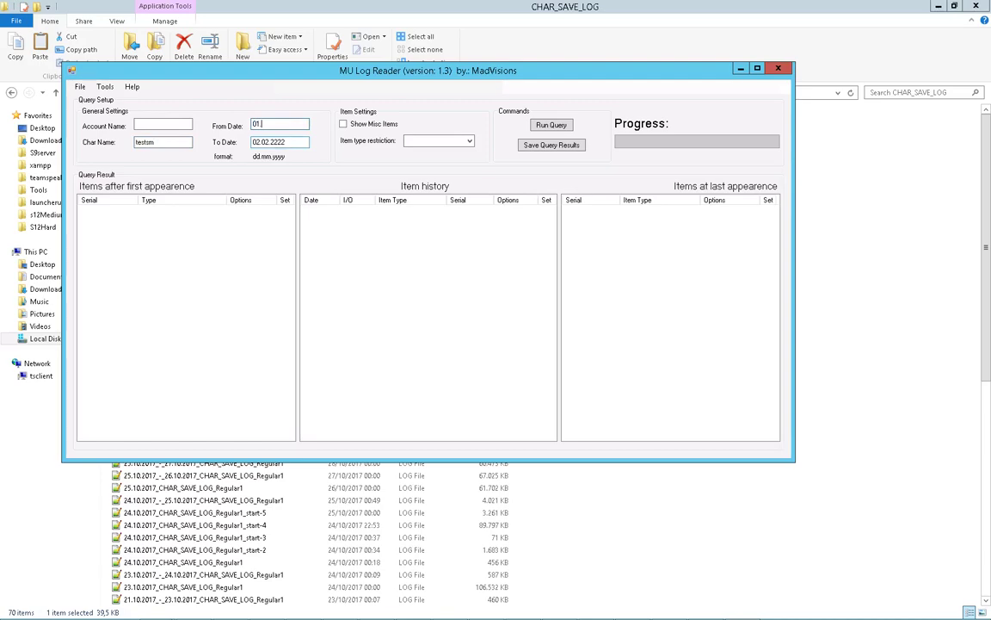
Set the query's date range from 05.11.2017 to 12.11.2017.
key(BackSpace)
key(BackSpace)
text(5.11.2017)
key(Tab)
key(BackSpace)
text(12.11.2017)
Restrict the query to the Wing item type and run it for the character.
click(469, 142)
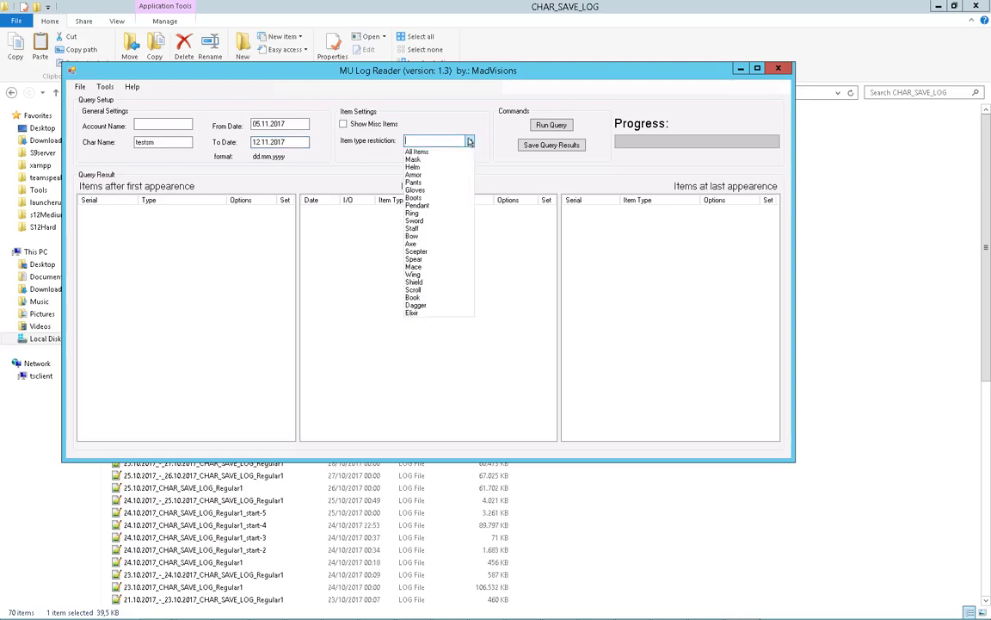
click(422, 275)
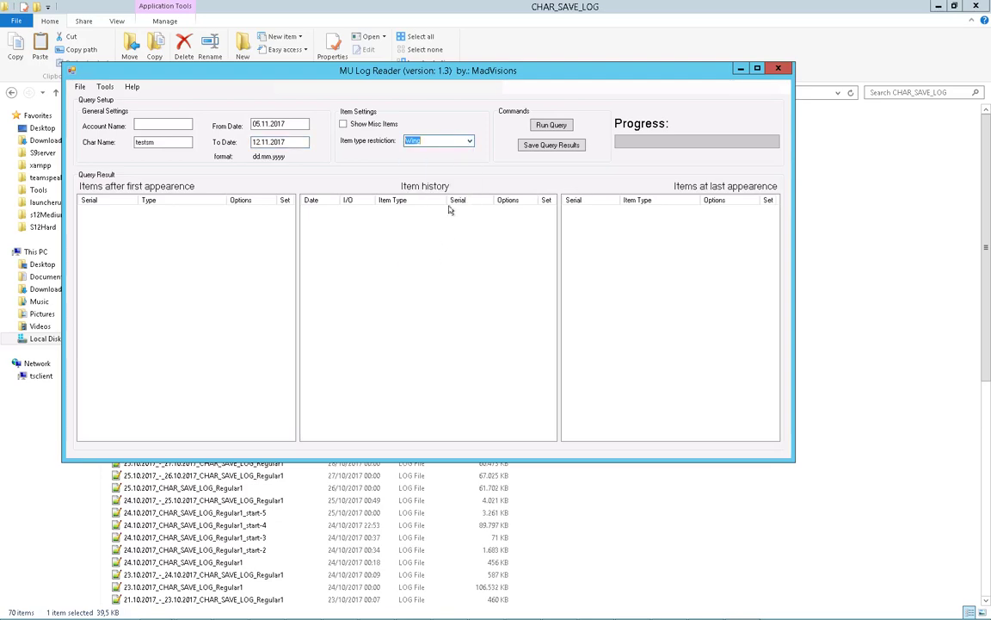
click(545, 127)
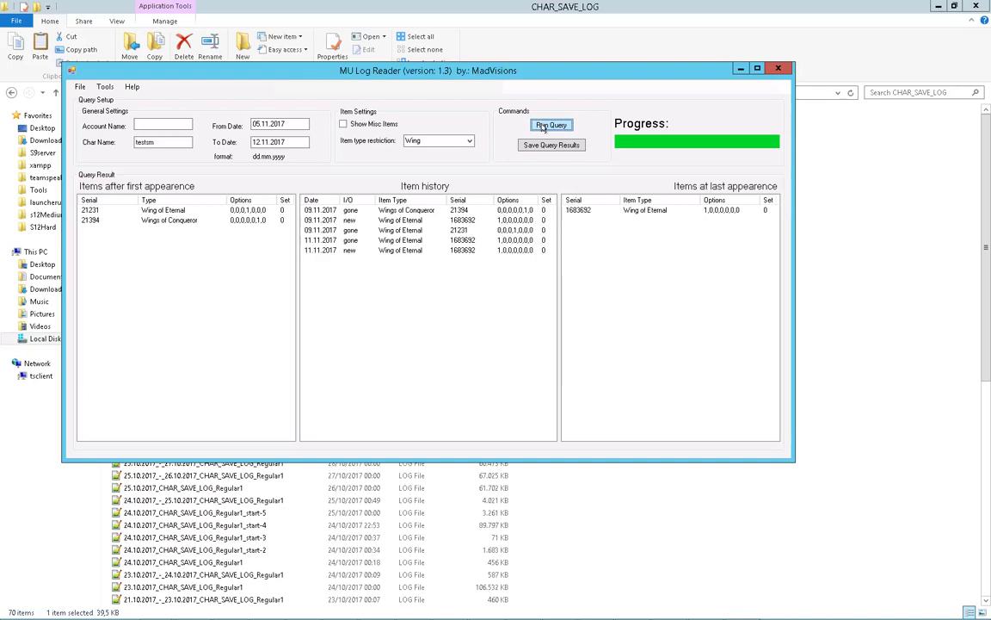
Query the Post History of the gone Wing of Eternal with serial 21231 up to 12.11.2017, and close the history form.
click(393, 234)
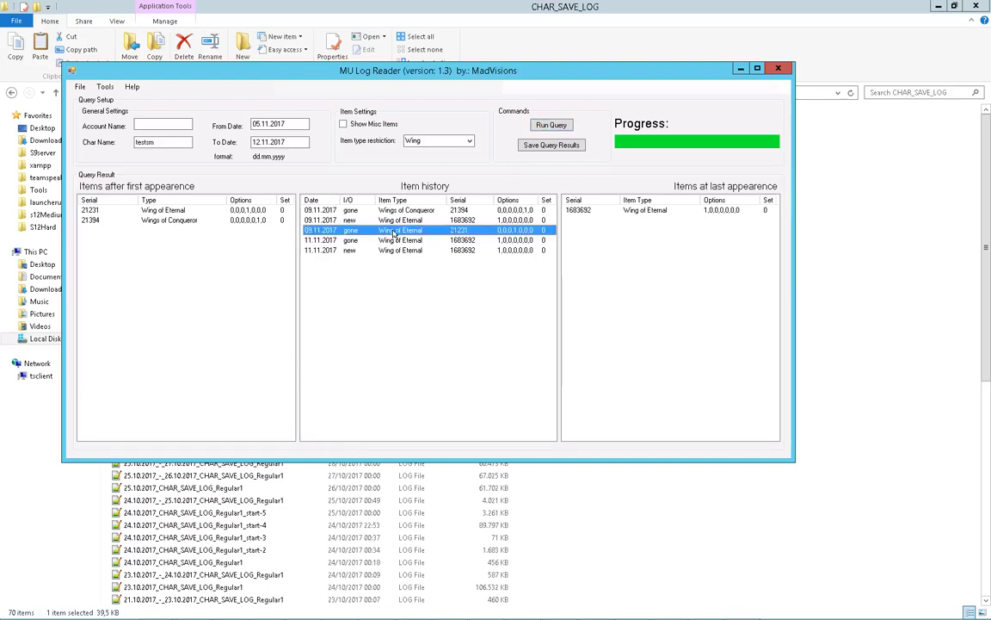
right_click(393, 234)
click(427, 245)
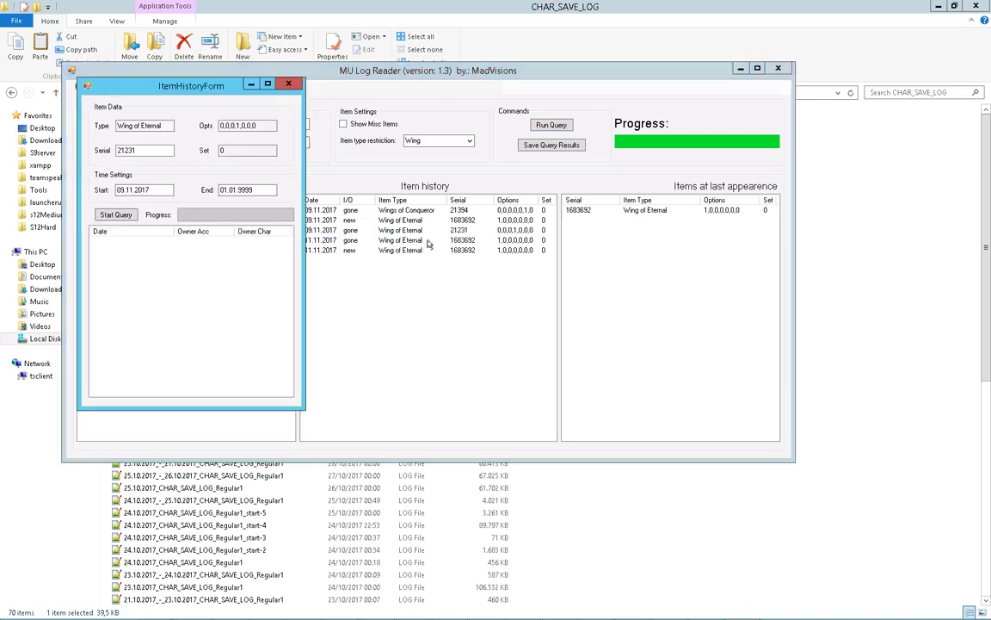
drag(220, 190, 243, 212)
text(12.11.2017)
click(118, 215)
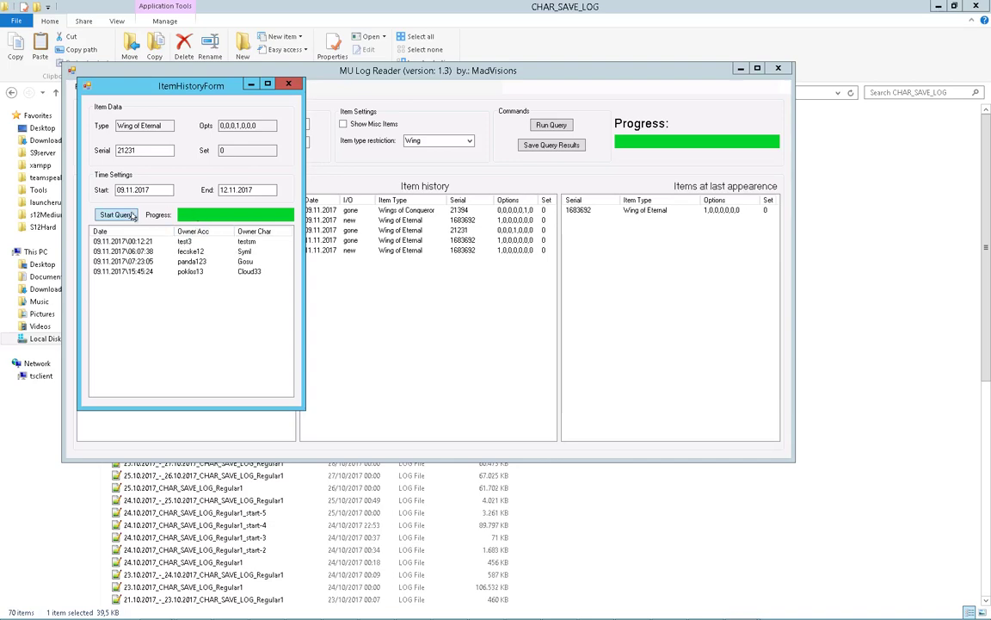
click(288, 85)
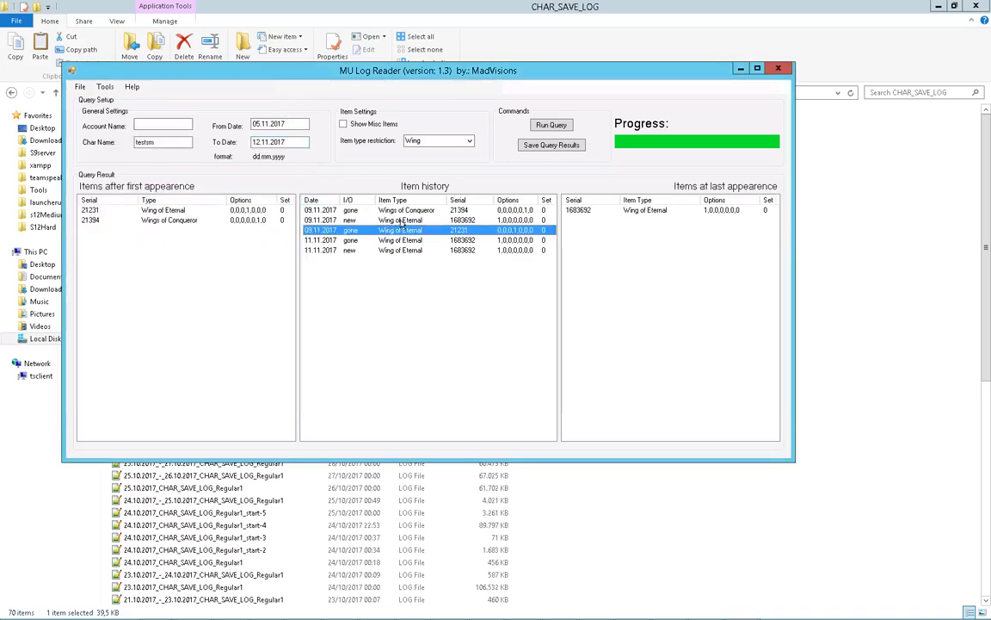
Query the Pre History of the new Wing of Eternal dated 09.11.2017, starting from 01.11.2017, and close the history form.
click(348, 221)
right_click(347, 221)
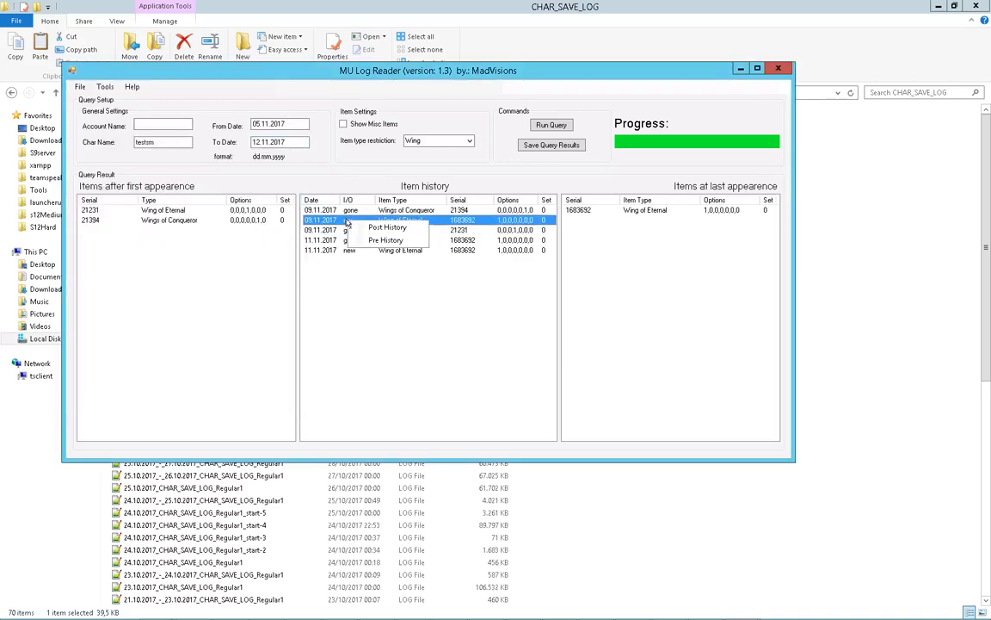
click(378, 239)
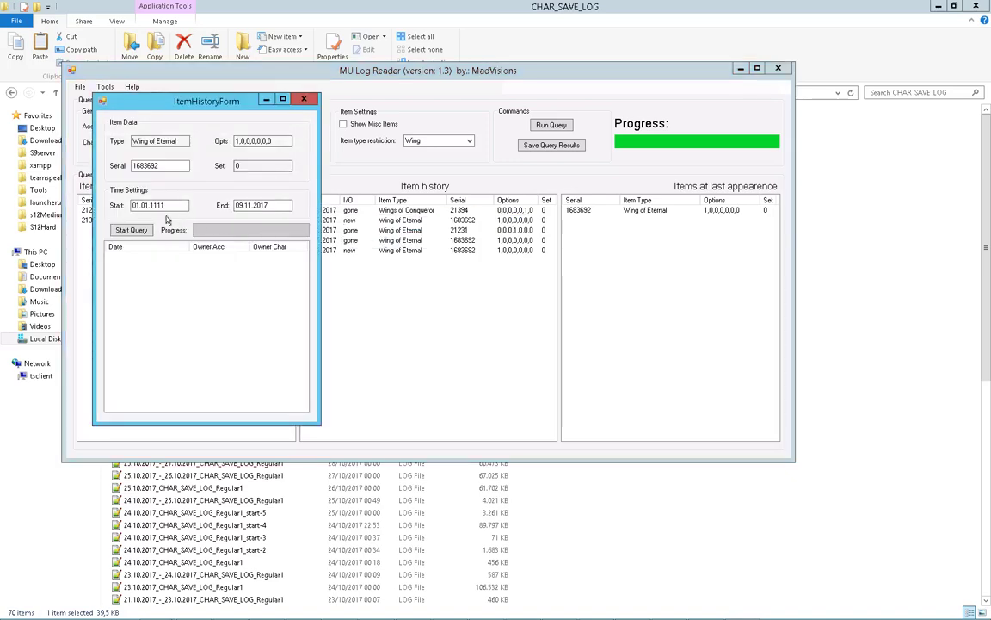
double_click(249, 205)
double_click(155, 205)
text(01.11.2017)
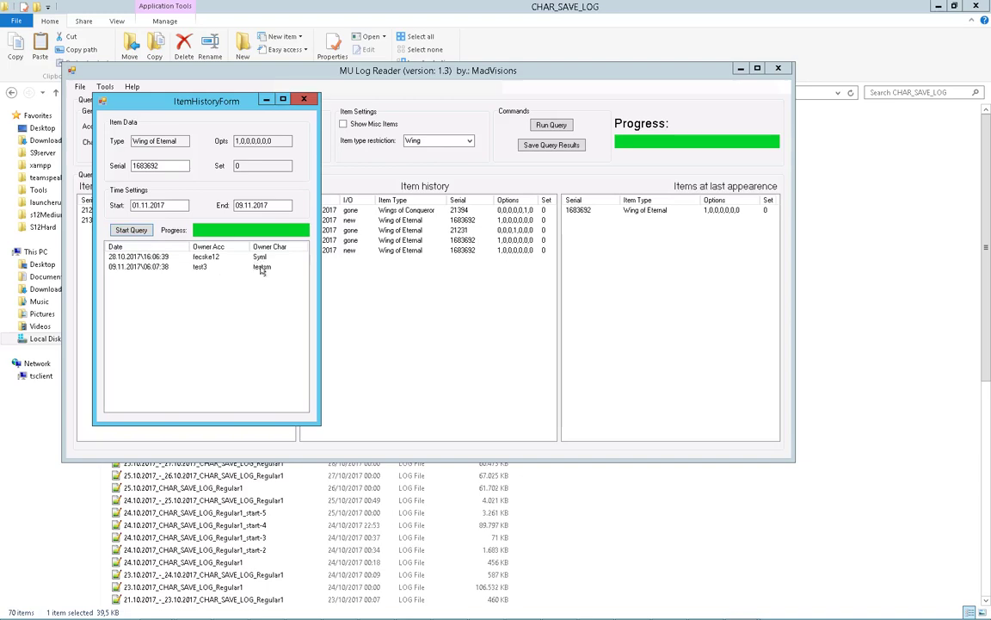
click(305, 101)
Query the Post History of the gone Wings of Conqueror up to 11.11.2017, and close the history form.
click(413, 211)
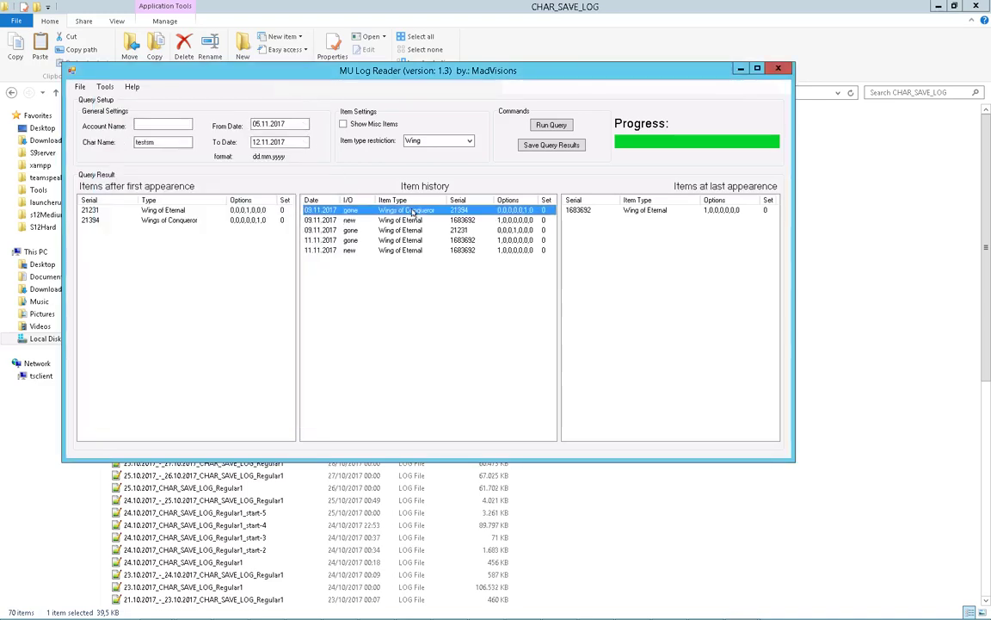
double_click(384, 211)
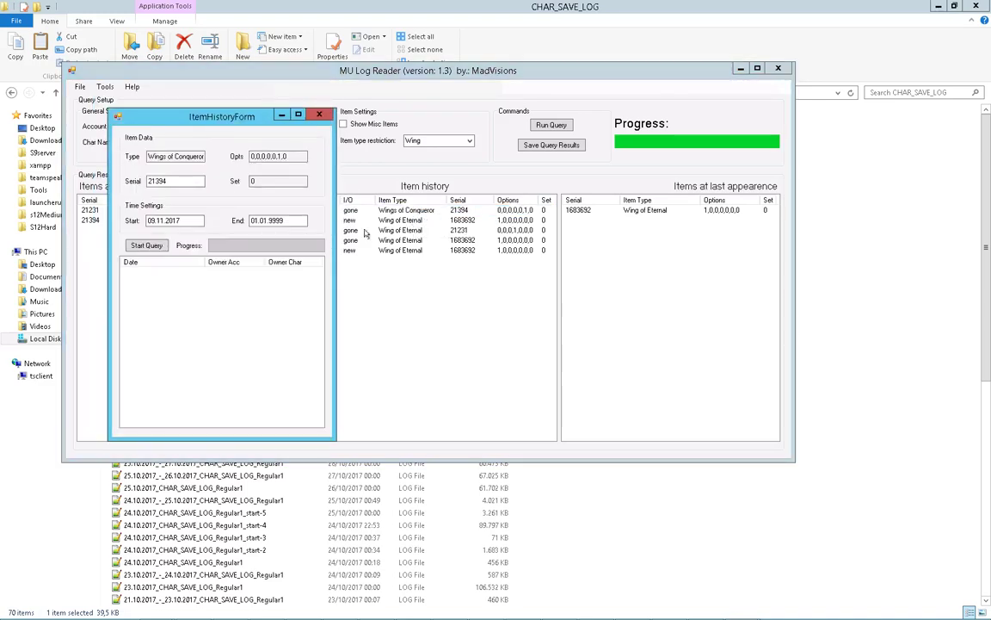
double_click(274, 220)
text(11.11.2017)
click(146, 246)
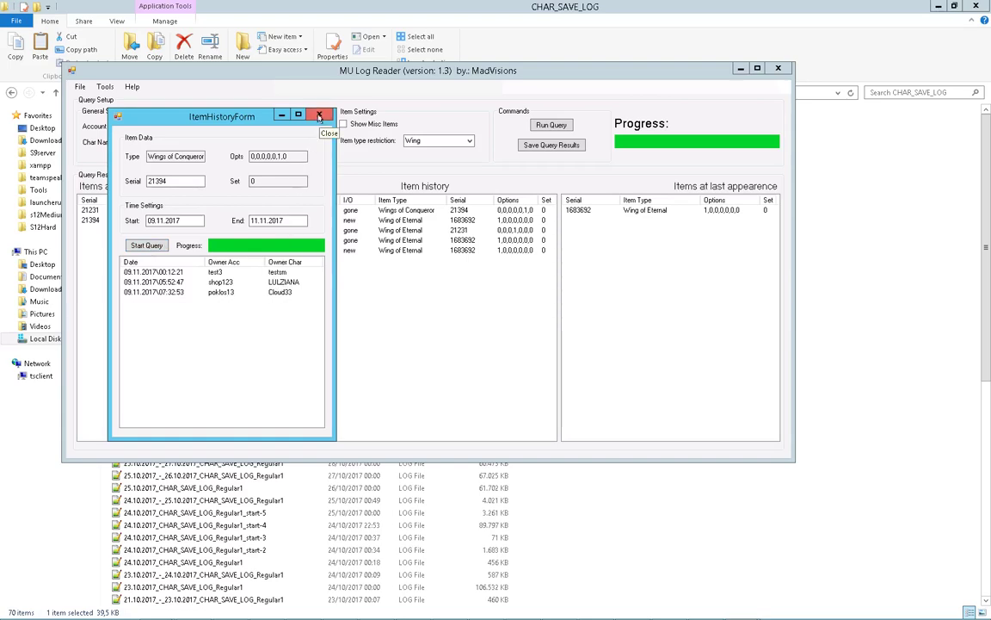
click(319, 116)
Change the character name to testbm, set the item type restriction to All Items, and run the query.
drag(154, 142, 145, 143)
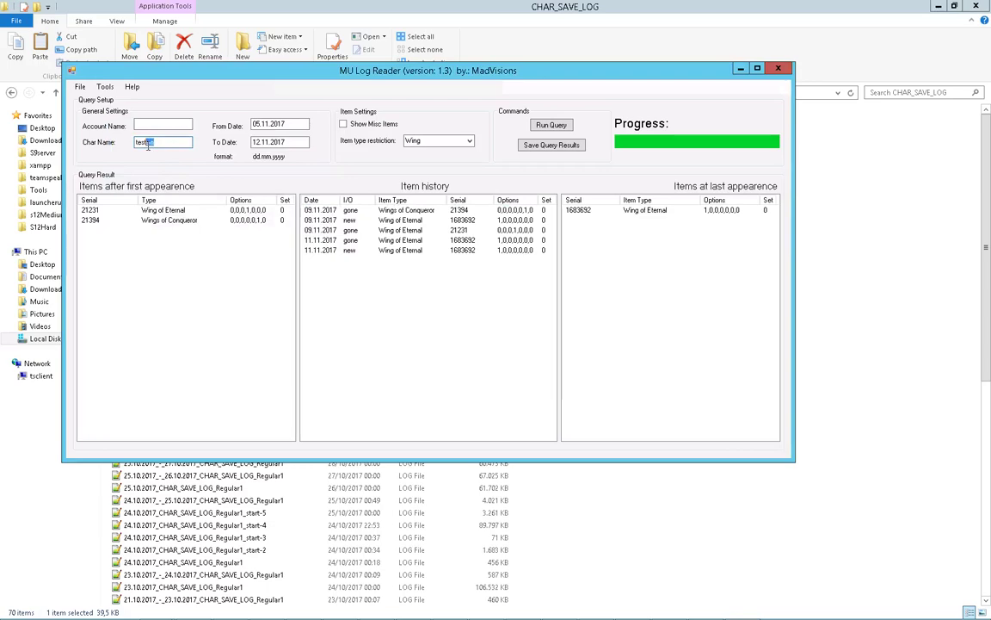
text(bm)
click(424, 140)
click(417, 152)
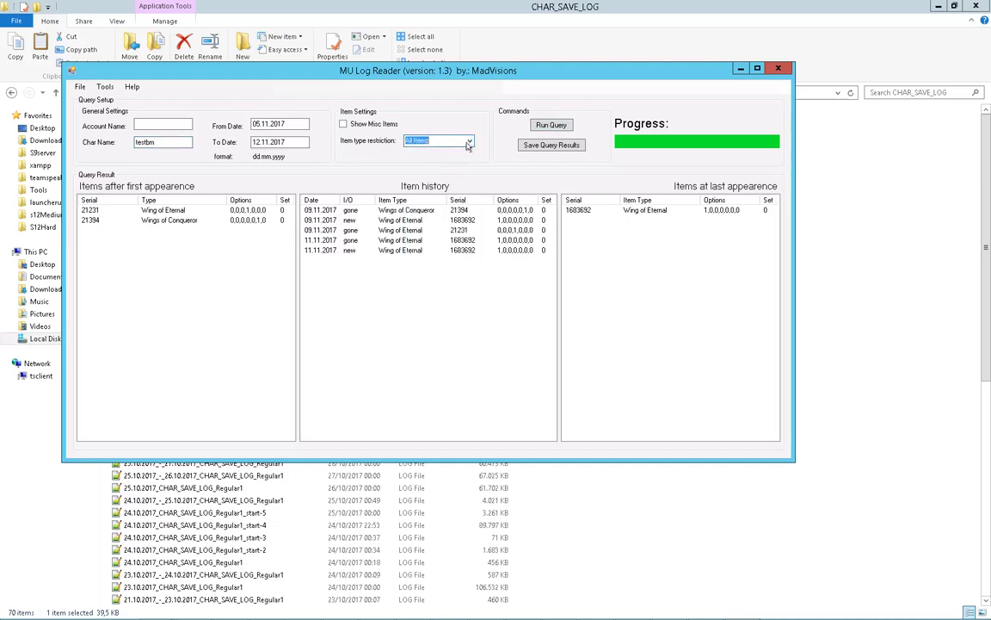
click(551, 125)
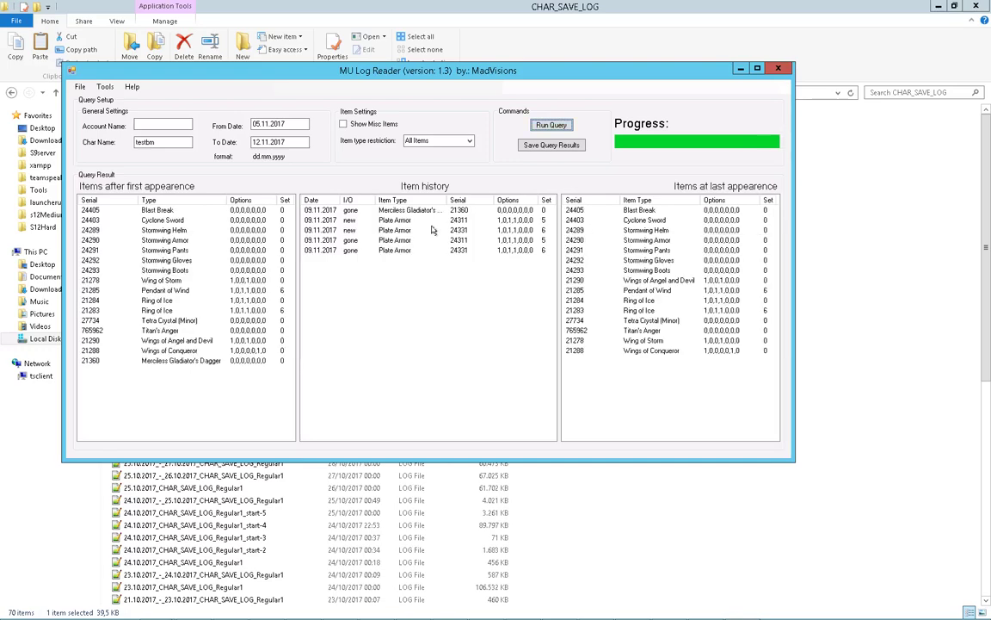
Query the Post History of the gone Plate Armor with serial 24311 up to 11.11.2017, and close the history form.
right_click(390, 245)
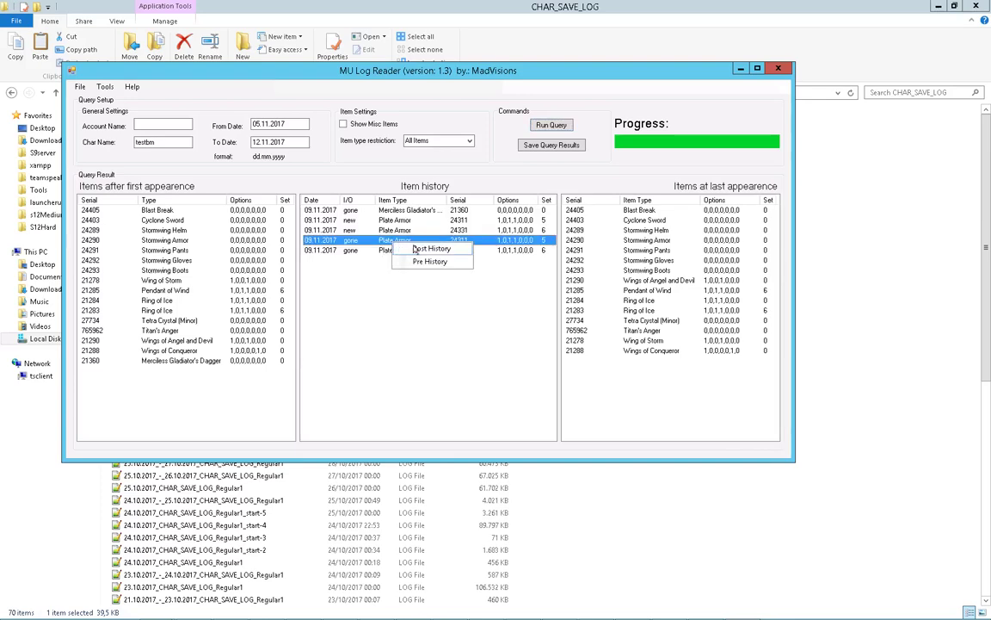
click(426, 248)
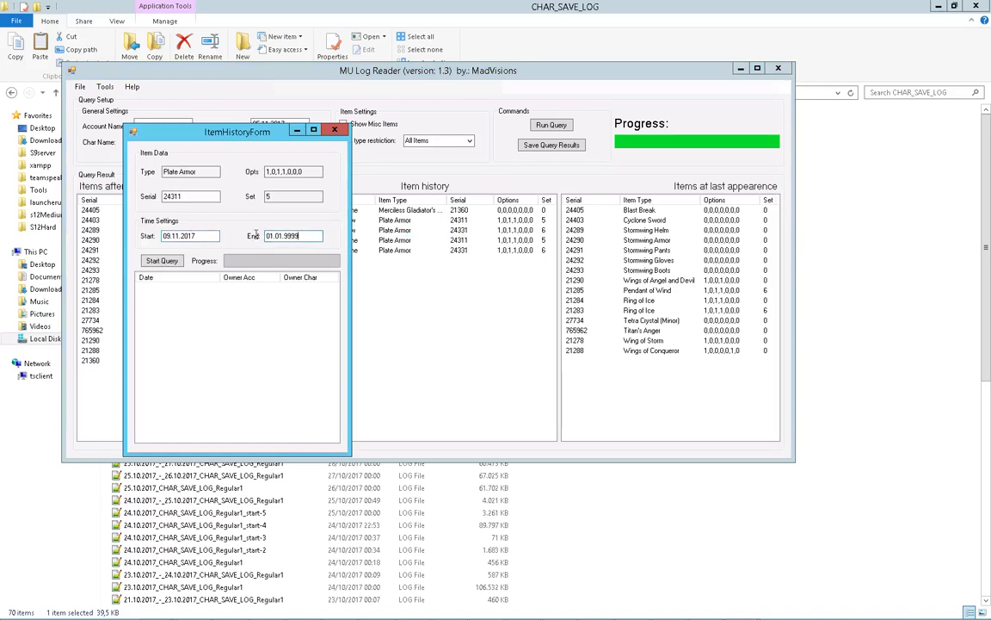
key(Tab)
text(11.11.2017)
click(162, 260)
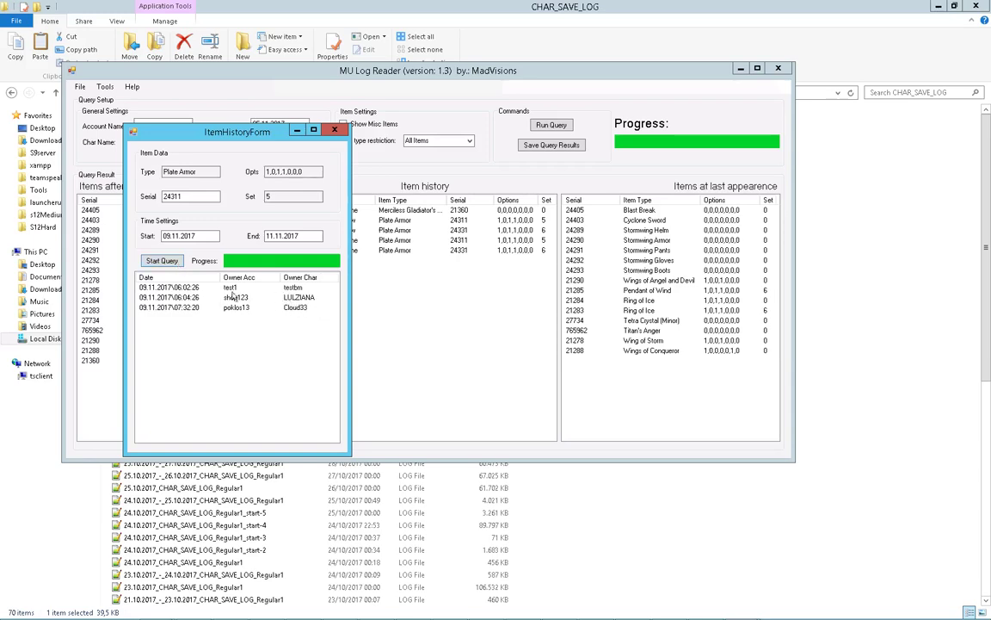
click(336, 131)
Query the Post History of the gone Merciless Gladiator's Dagger up to 11.11.2017, and close the history form.
click(389, 210)
right_click(394, 210)
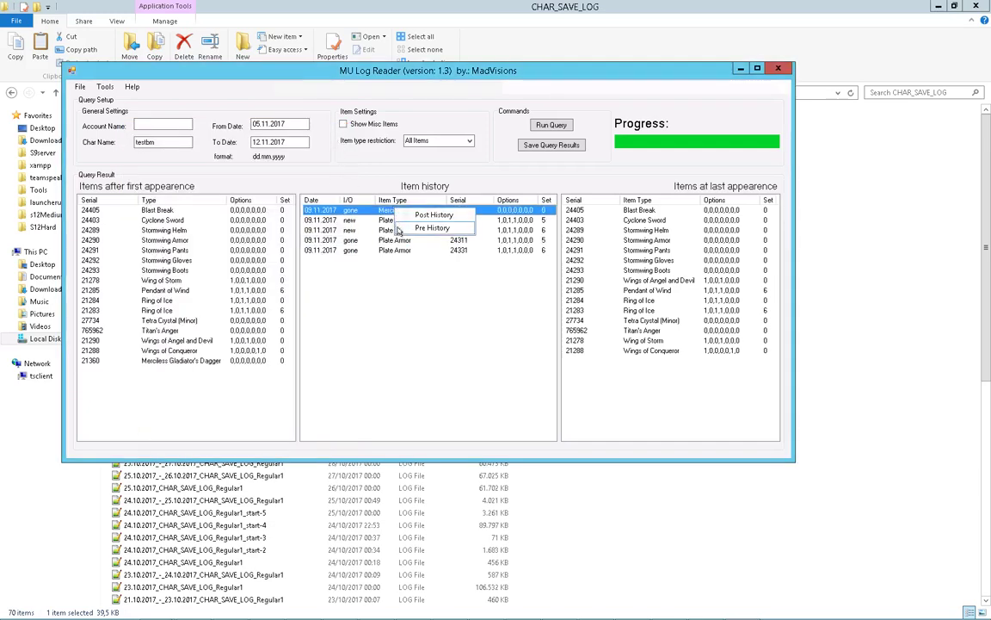
click(428, 215)
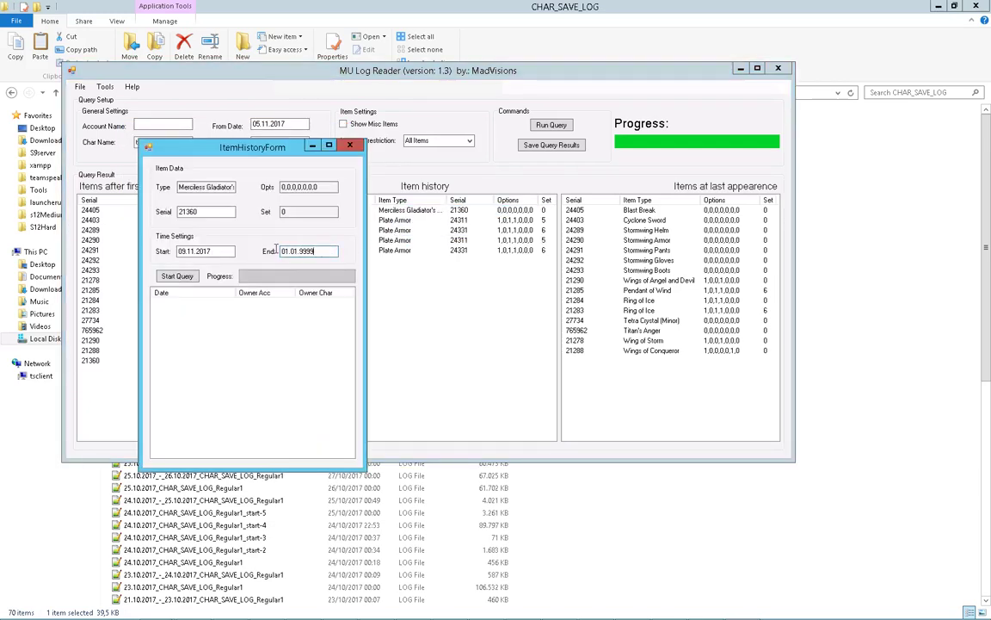
text(11.11.2017)
click(187, 282)
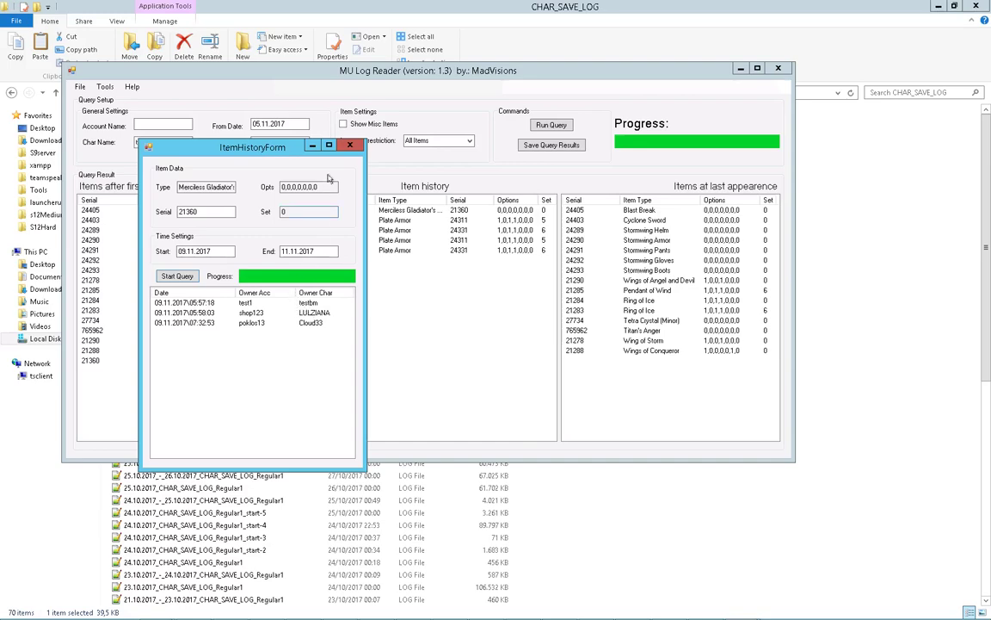
click(349, 145)
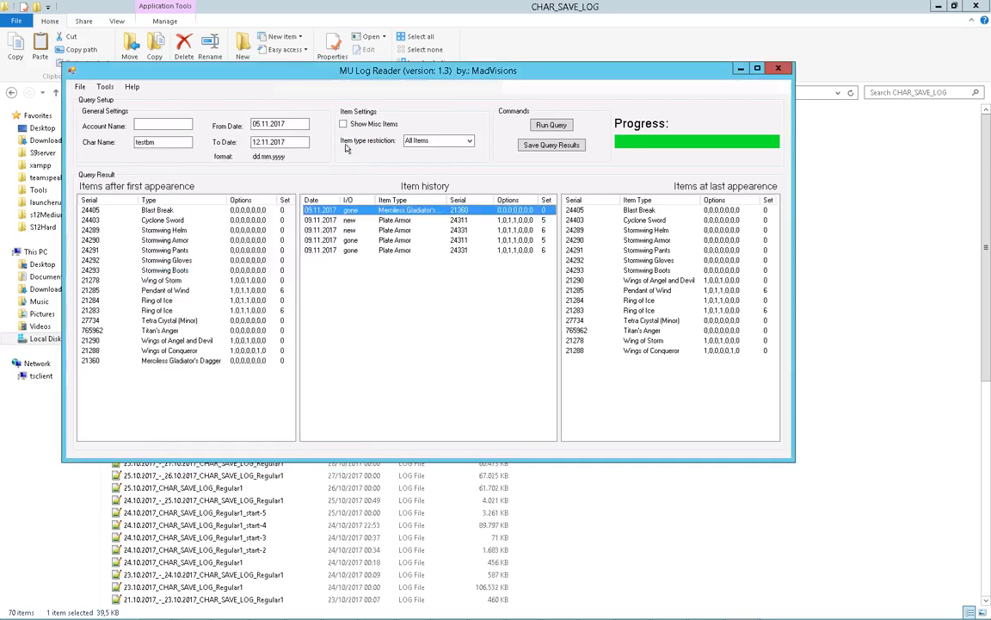